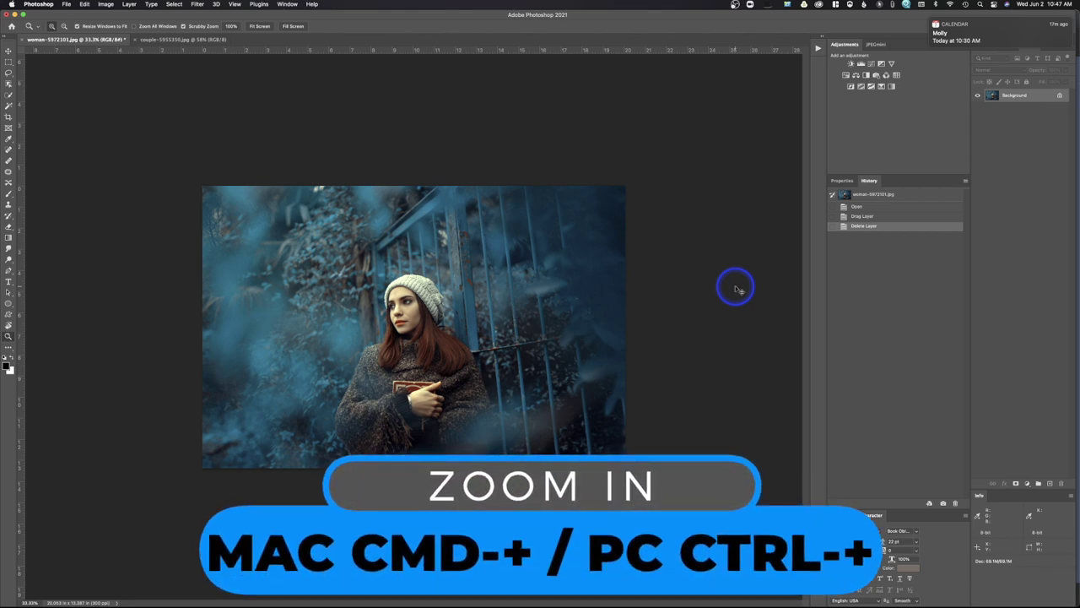
# - Toggle the photo's zoom between 50% and 33.3% twice with the keyboard shortcuts
pyautogui.press('super+plus')
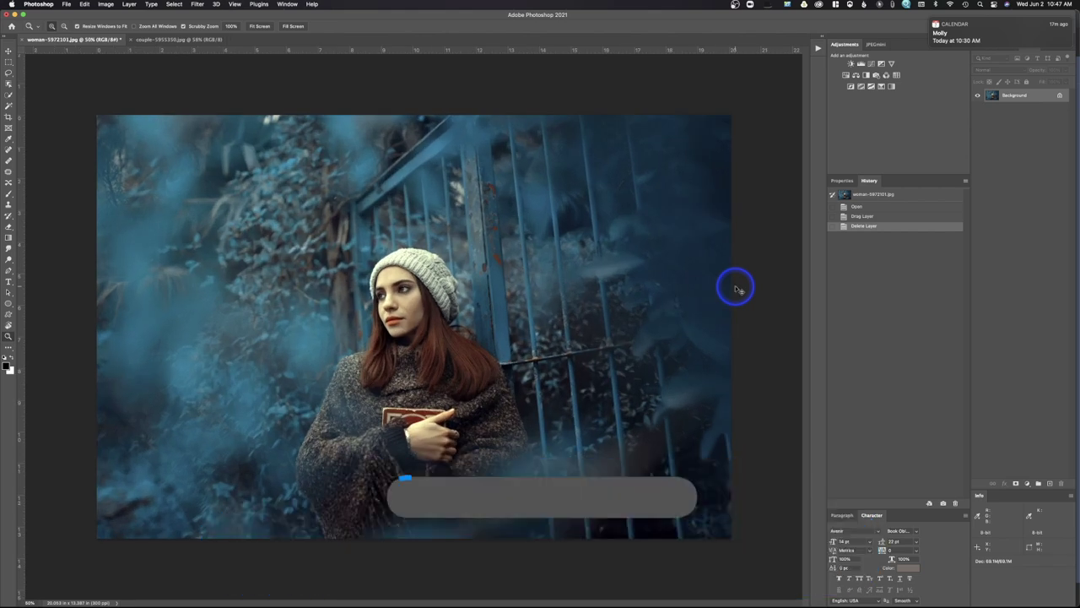
pyautogui.press('super+minus')
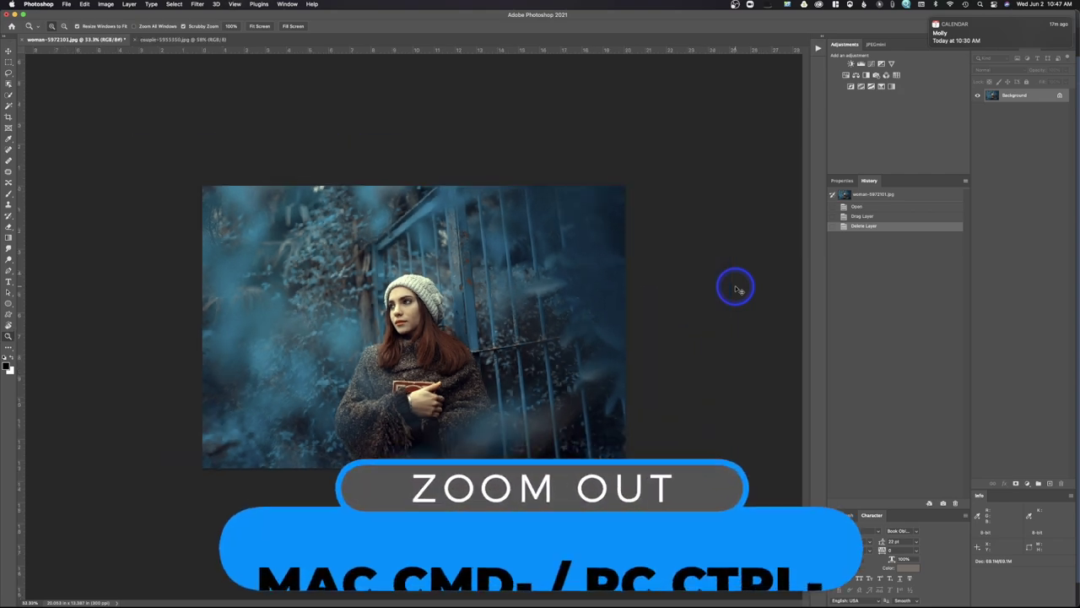
pyautogui.press('super+plus')
pyautogui.press('super+minus')
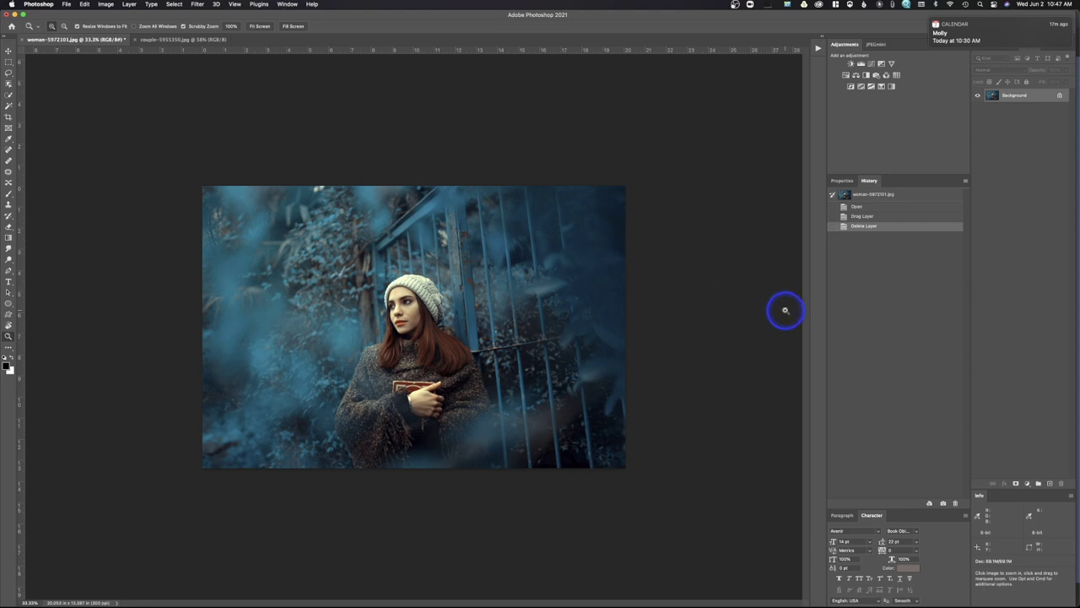
# - Zoom the photo out one more step to 25% using View > Zoom Out
pyautogui.click(234, 4)
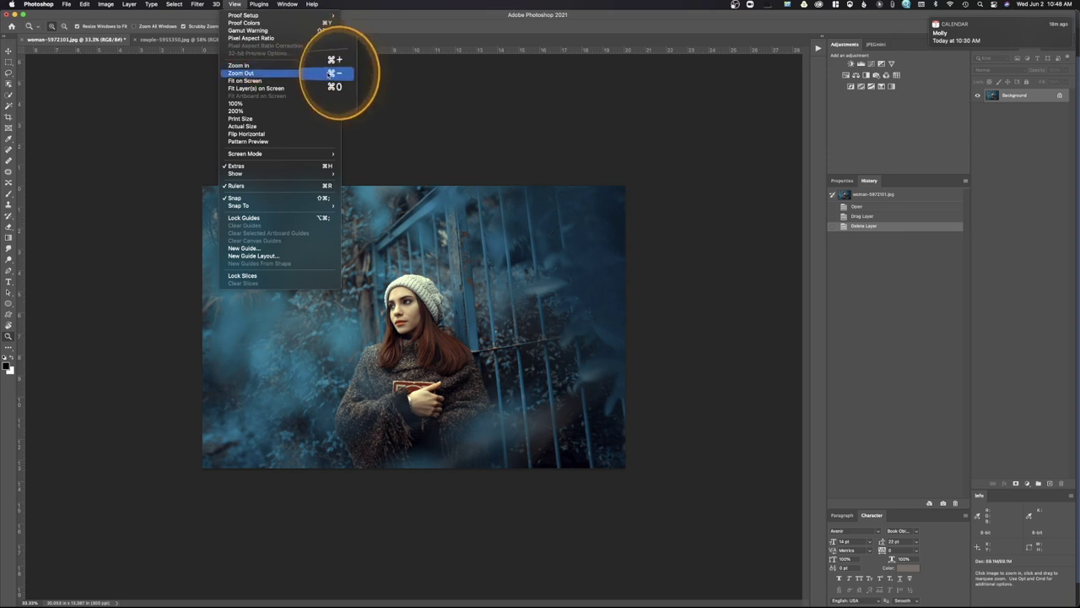
pyautogui.click(245, 74)
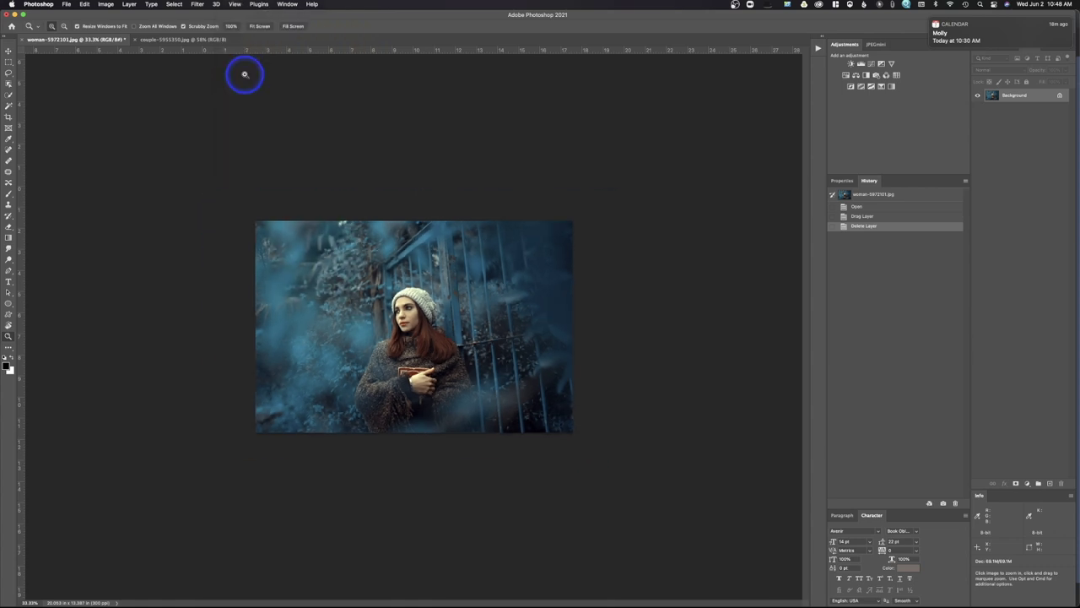
pyautogui.click(235, 4)
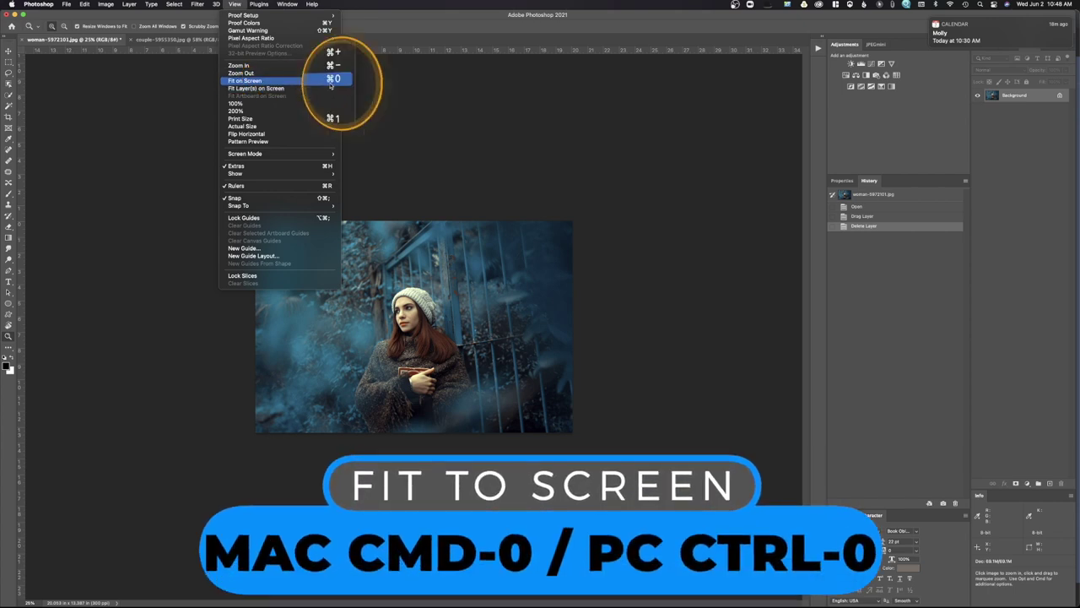
# - Dismiss the View menu and fit the whole photo on screen at 61.2% with Cmd+0
pyautogui.click(422, 104)
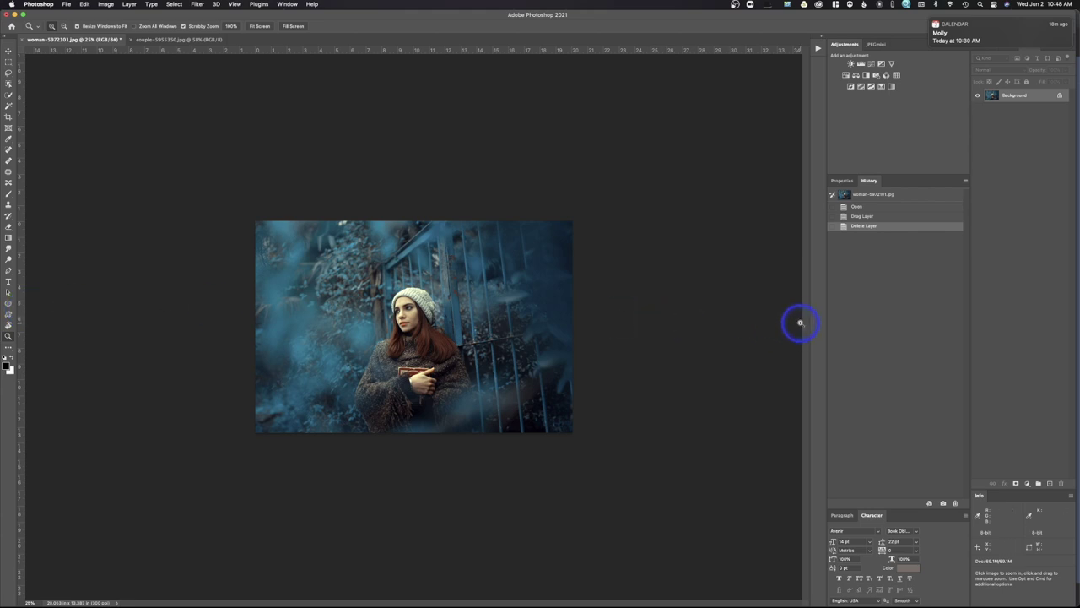
pyautogui.press('super+0')
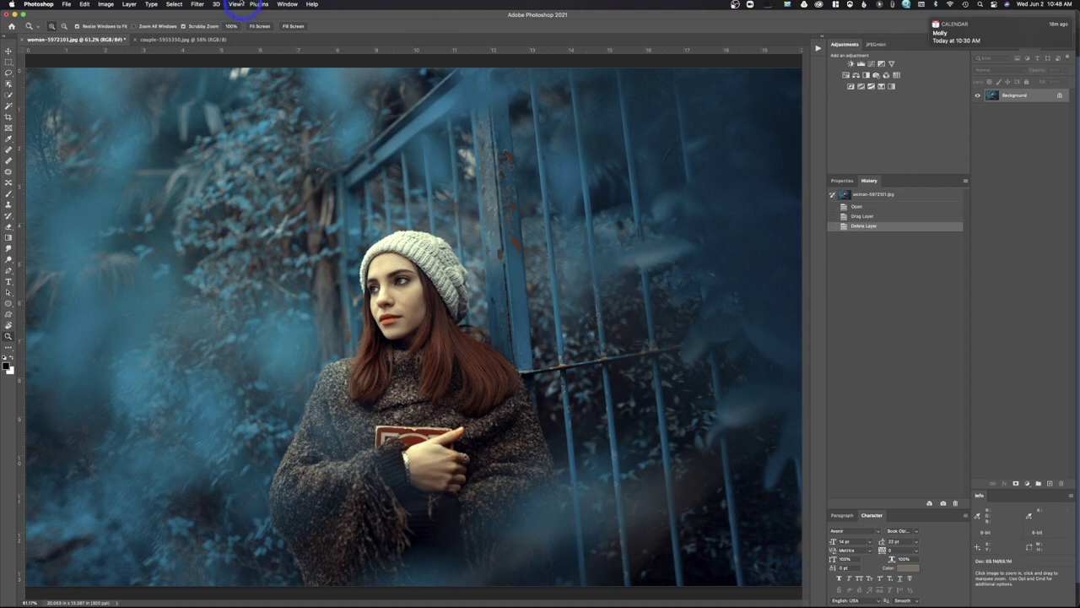
pyautogui.click(235, 4)
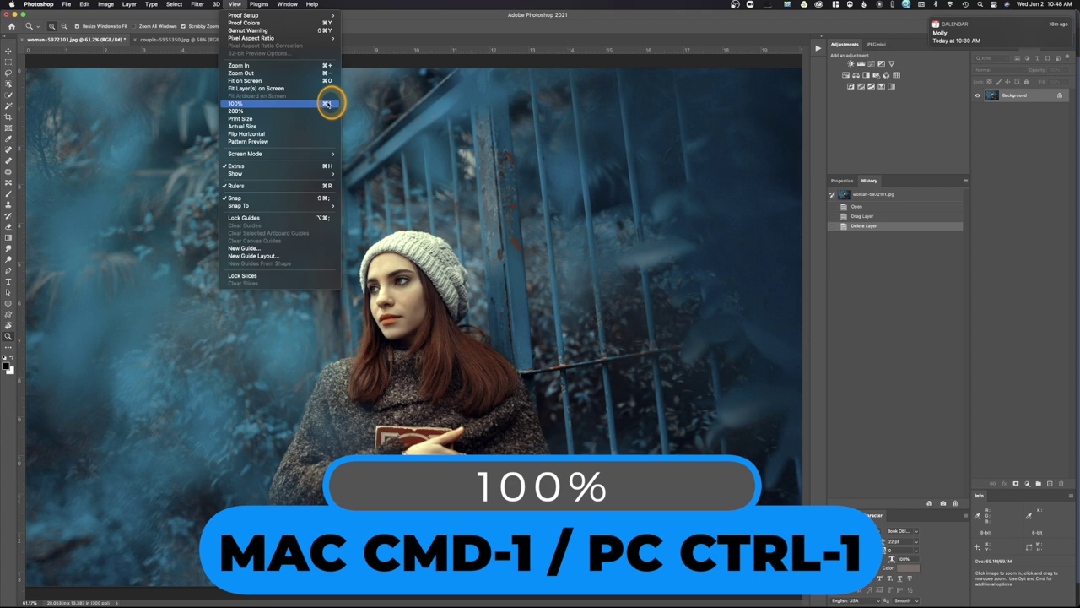
# - Close the View menu and show the photo at 100% actual pixels with Cmd+1
pyautogui.click(241, 34)
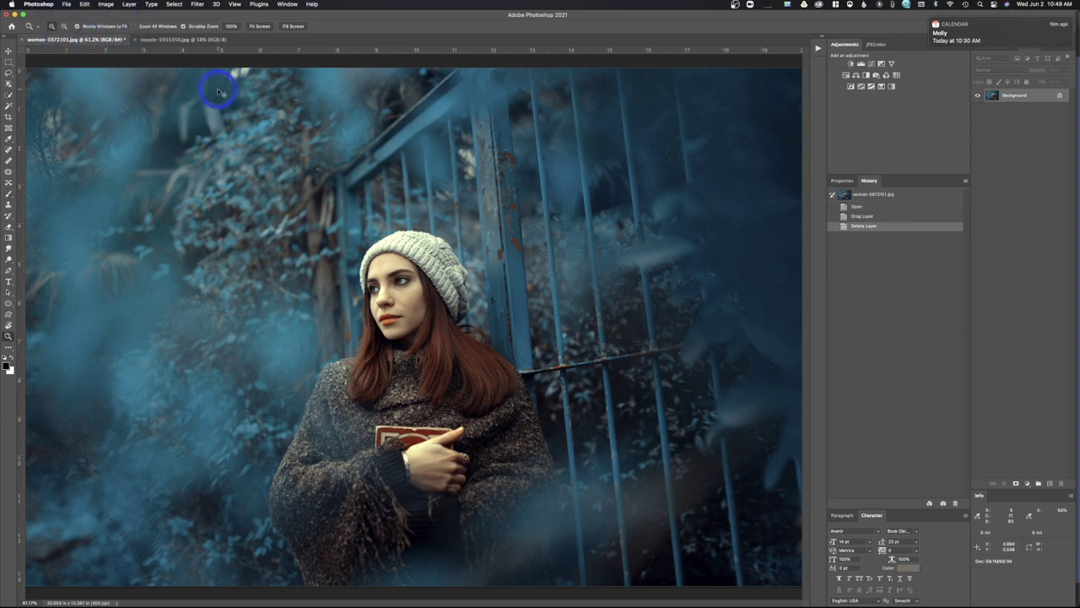
pyautogui.press('super+1')
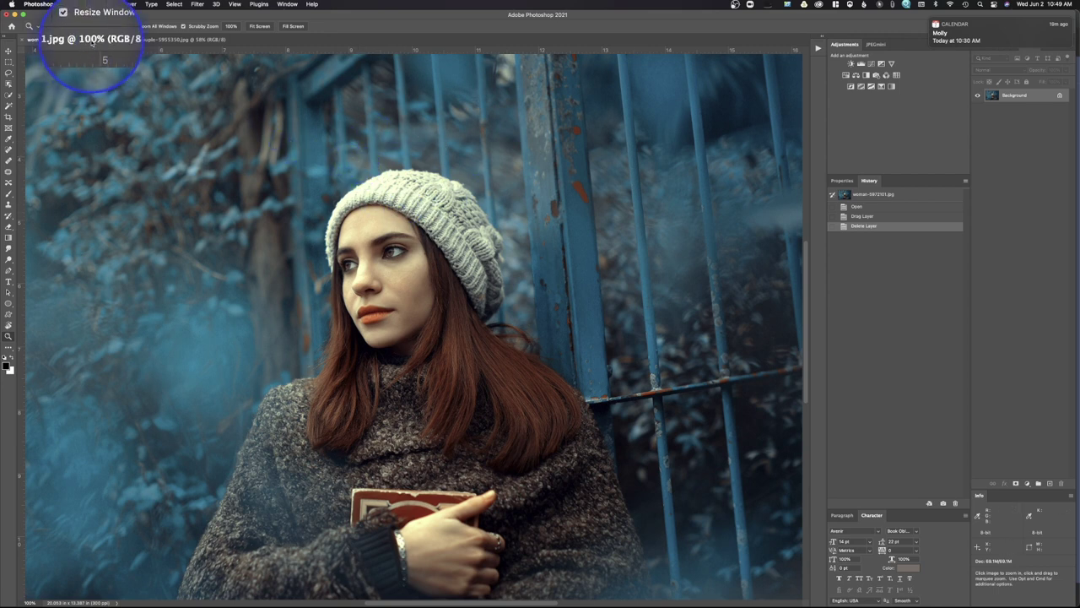
# - Zoom the photo to 200% via View > 200% so her face fills the window
pyautogui.click(236, 4)
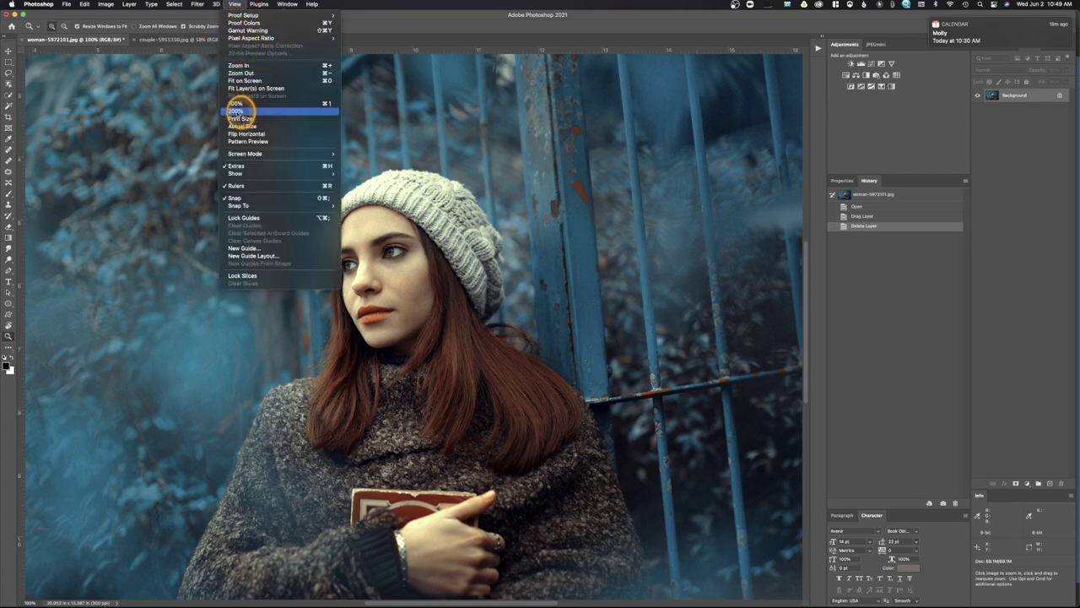
pyautogui.click(238, 111)
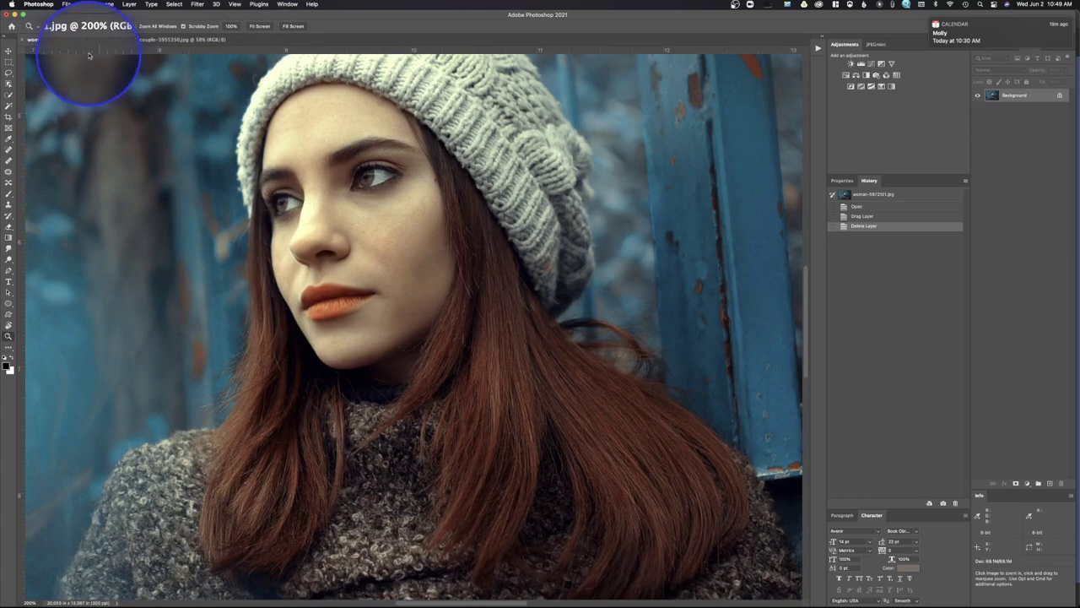
pyautogui.click(234, 4)
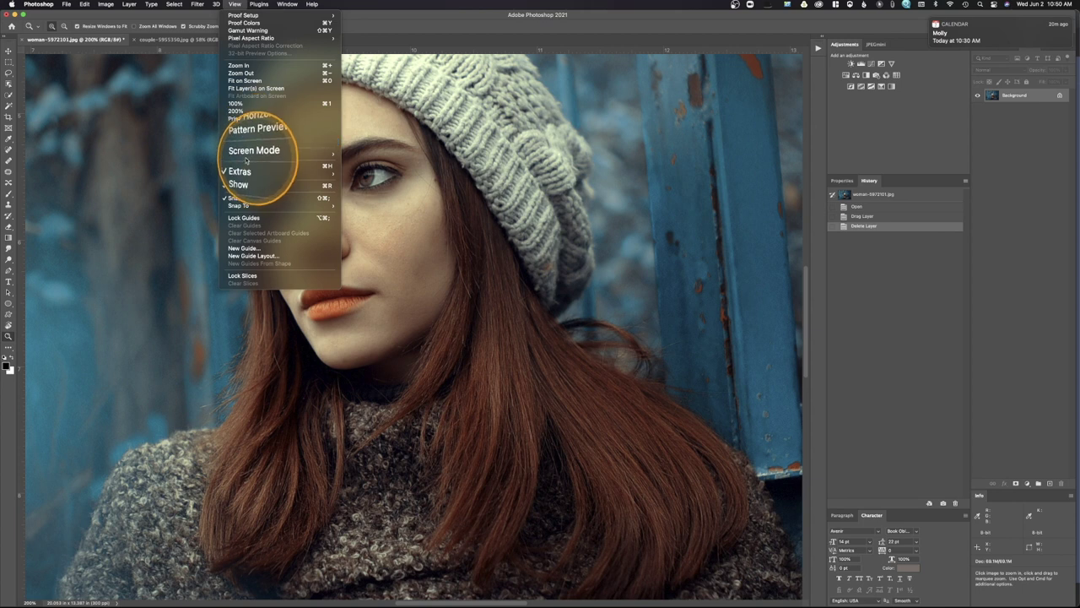
pyautogui.moveTo(246, 157)
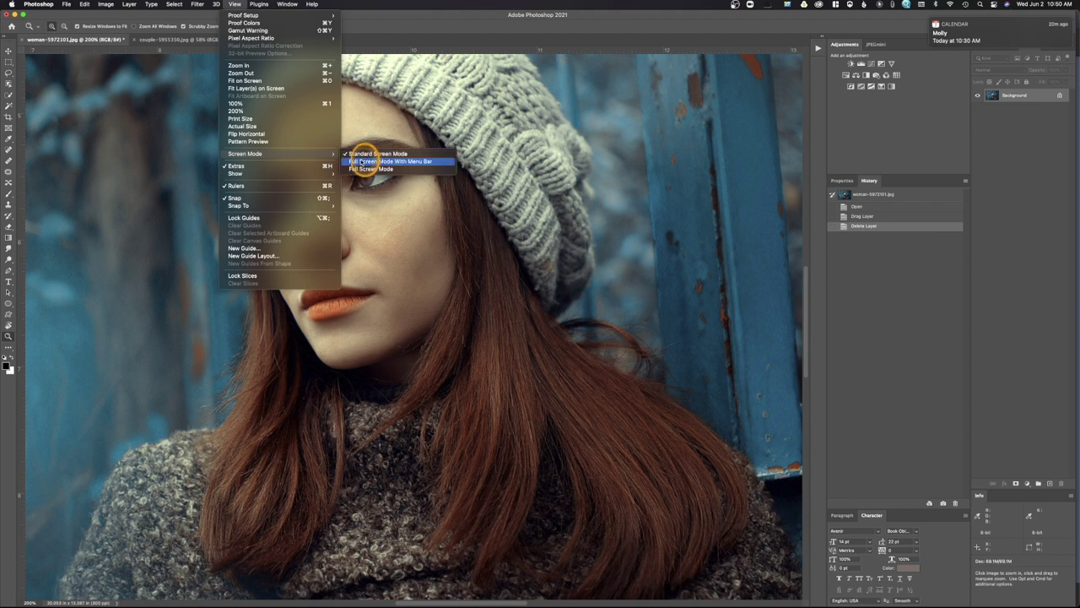
# - Switch to Full Screen Mode With Menu Bar, then advance to Full Screen Mode with F
pyautogui.click(364, 169)
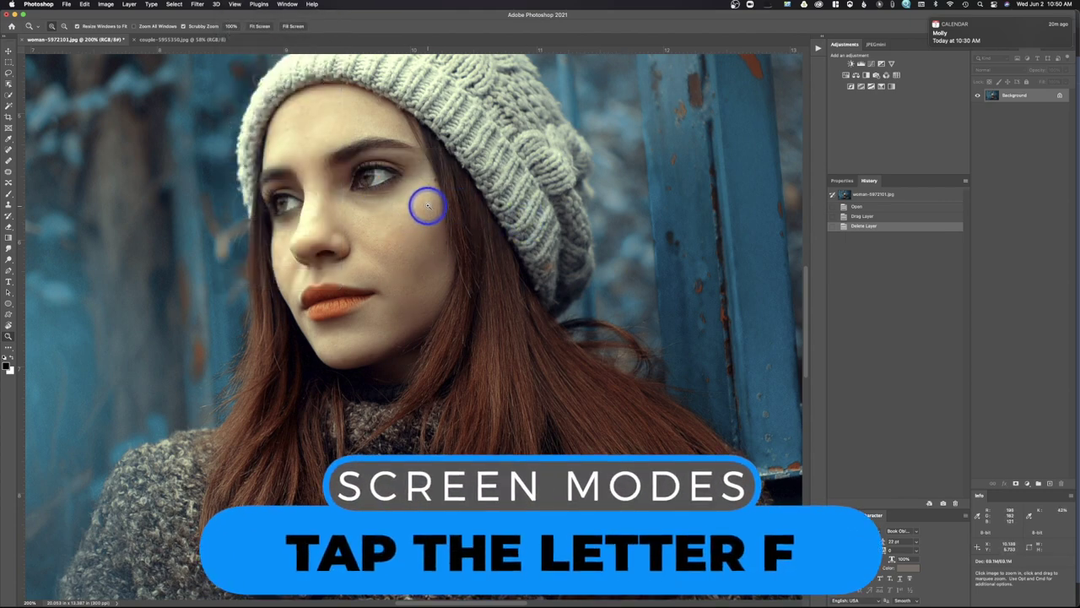
pyautogui.press('f')
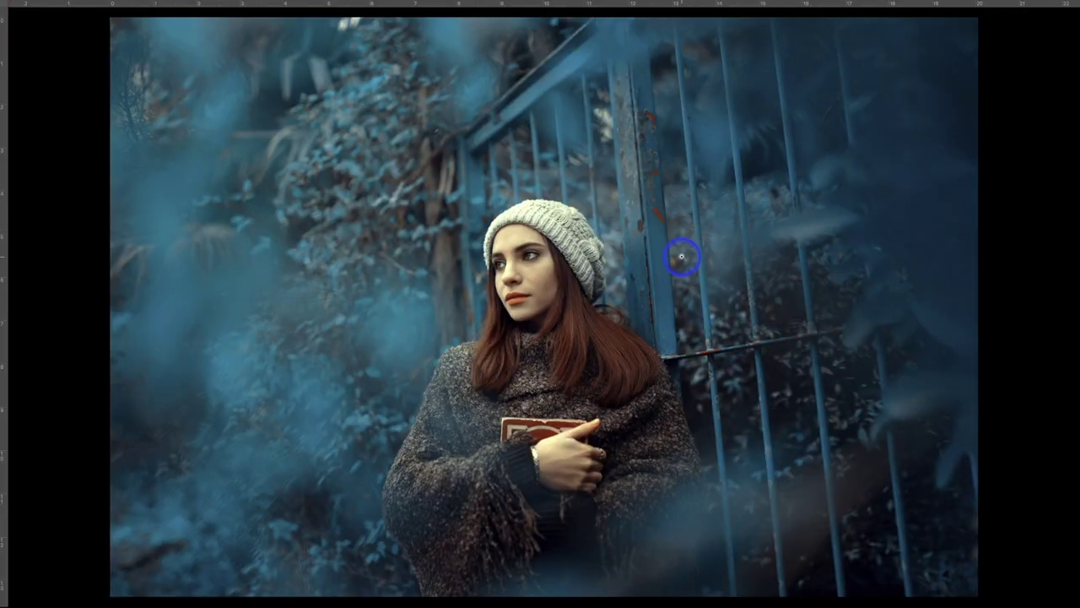
# - Cycle with F through Standard, Full Screen With Menu Bar and Full Screen modes
pyautogui.press('f')
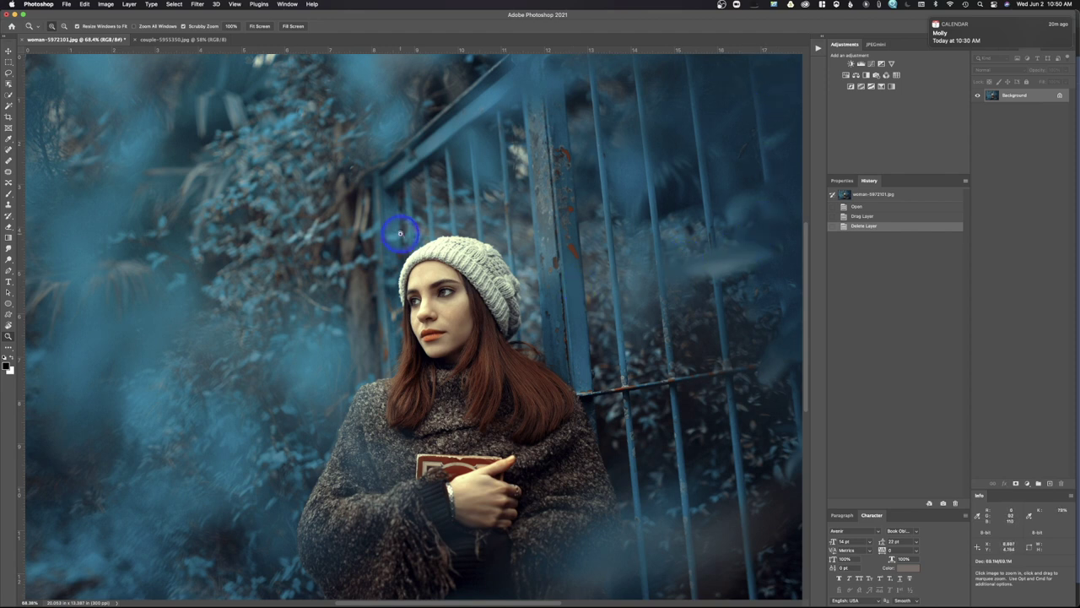
pyautogui.press('f')
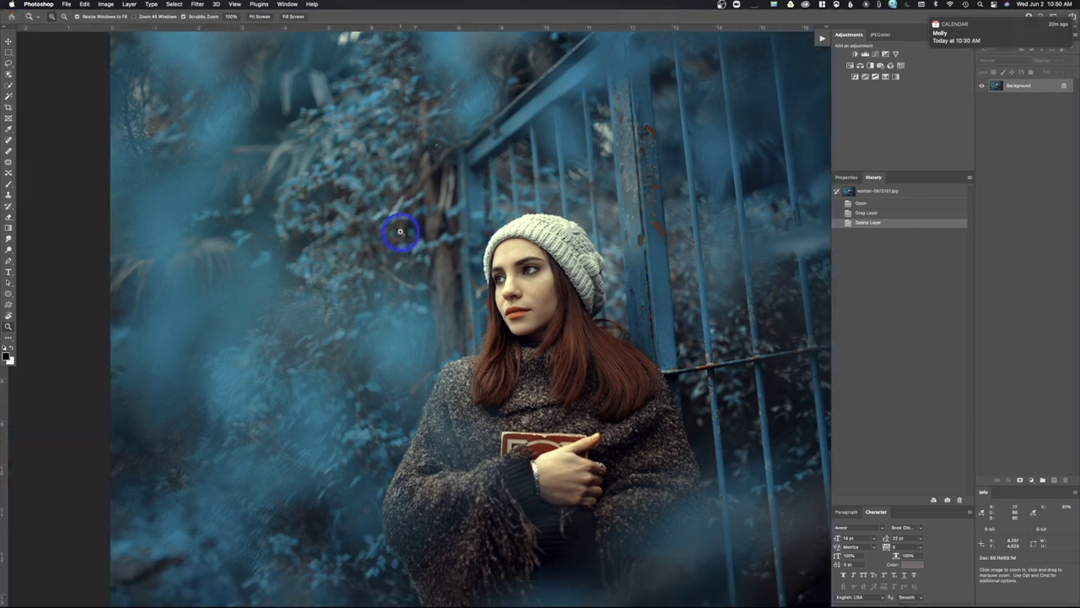
pyautogui.press('f')
pyautogui.press('f')
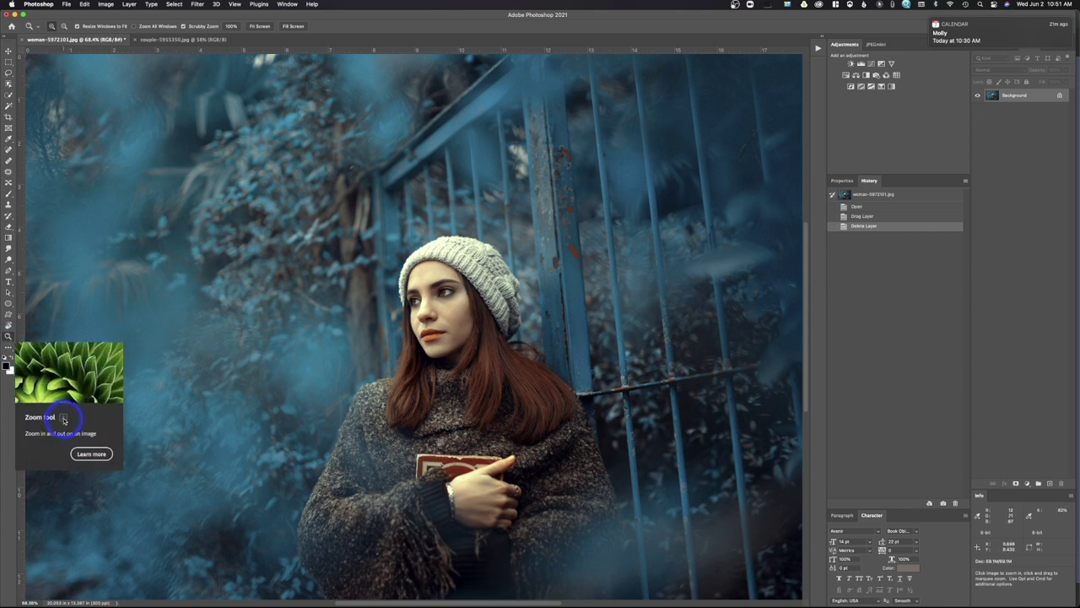
pyautogui.click(9, 160)
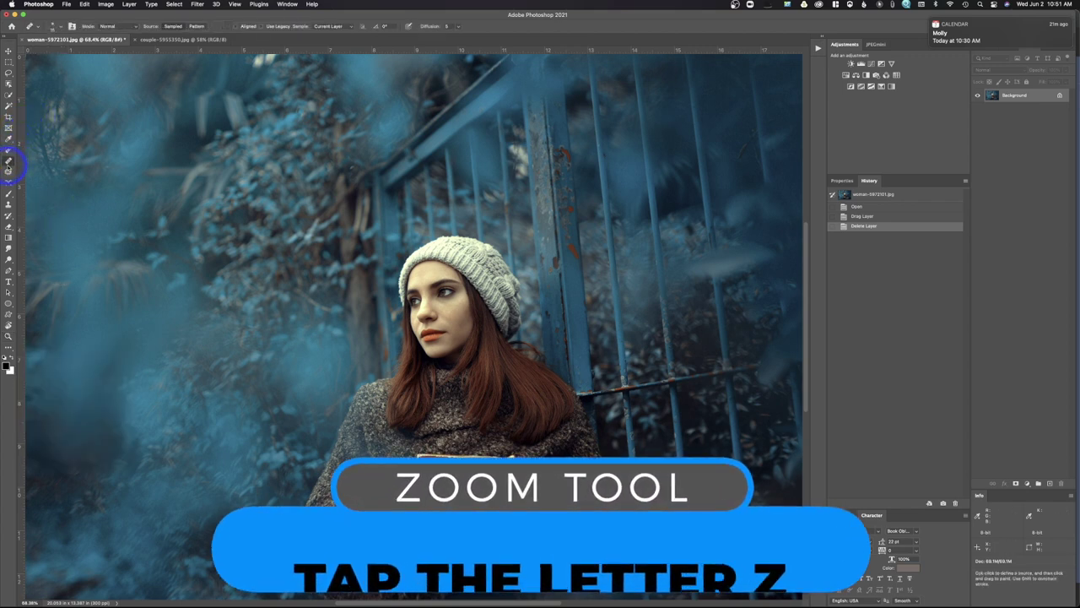
# - With the Zoom tool in Zoom Out mode, shrink the woman photo to 50%
pyautogui.press('z')
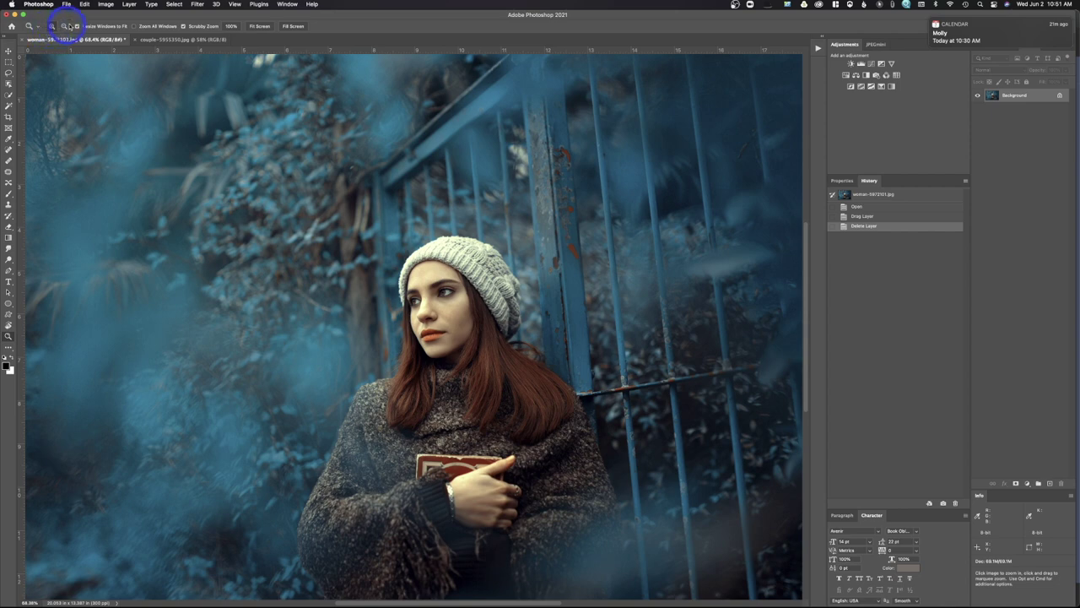
pyautogui.click(63, 26)
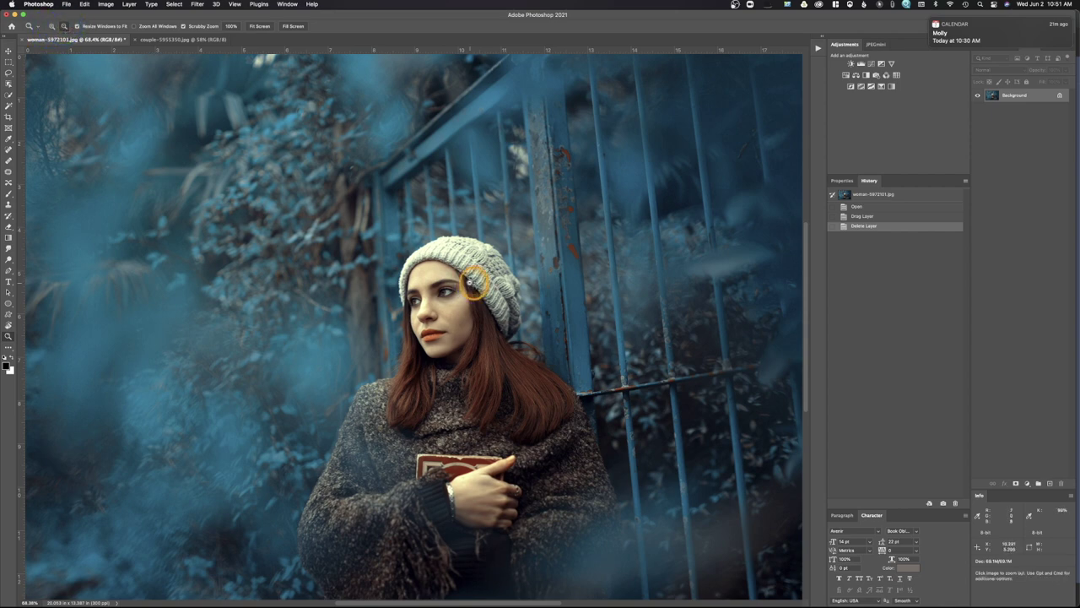
pyautogui.click(471, 284)
pyautogui.click(469, 282)
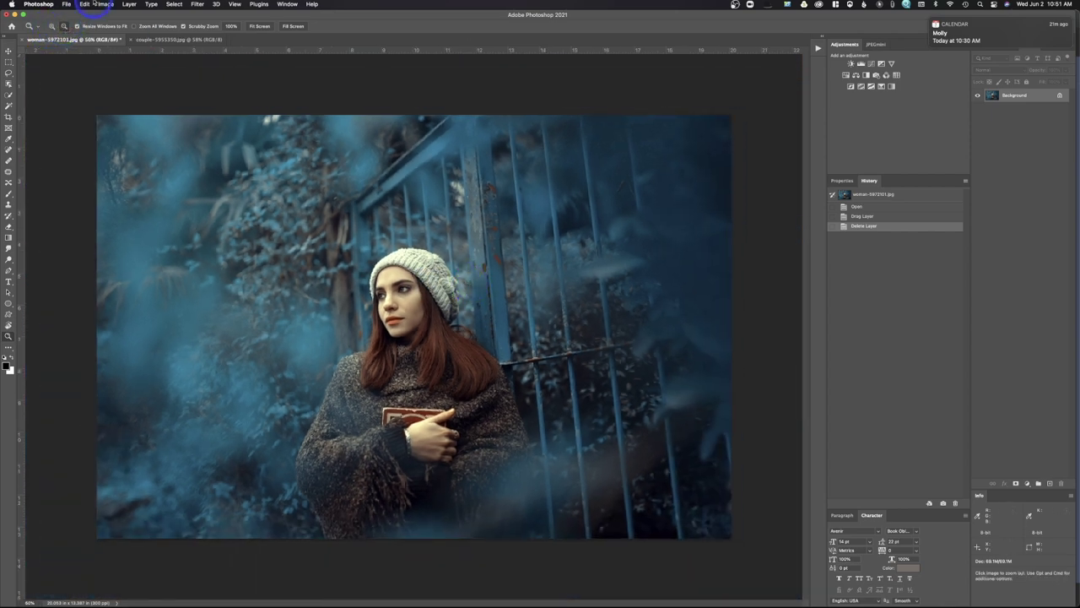
# - Switch to Zoom In and click near her face until the view reaches 100%
pyautogui.click(51, 26)
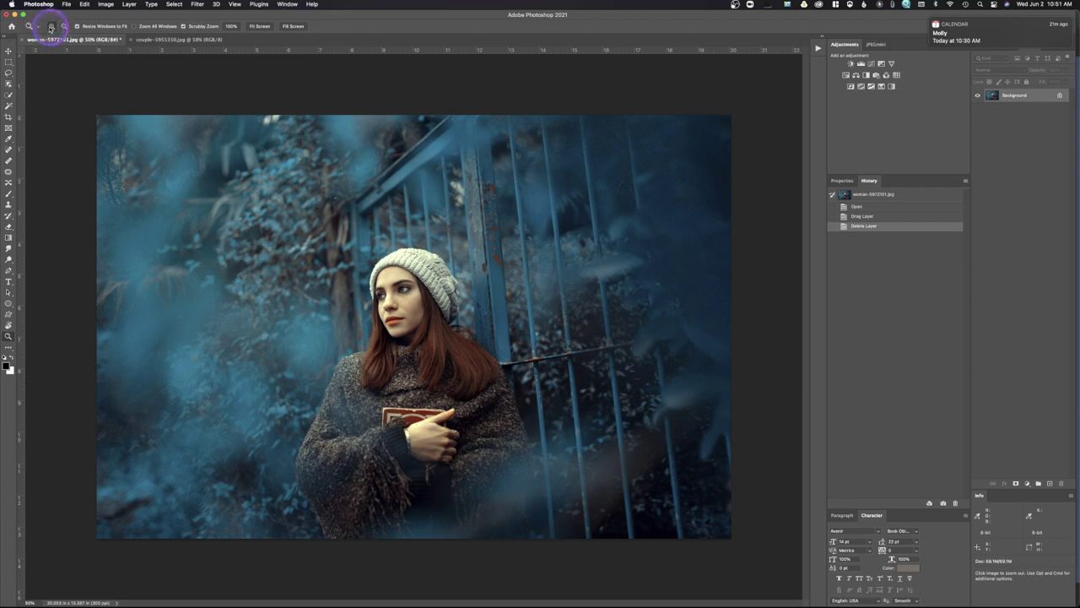
pyautogui.click(382, 283)
pyautogui.click(384, 284)
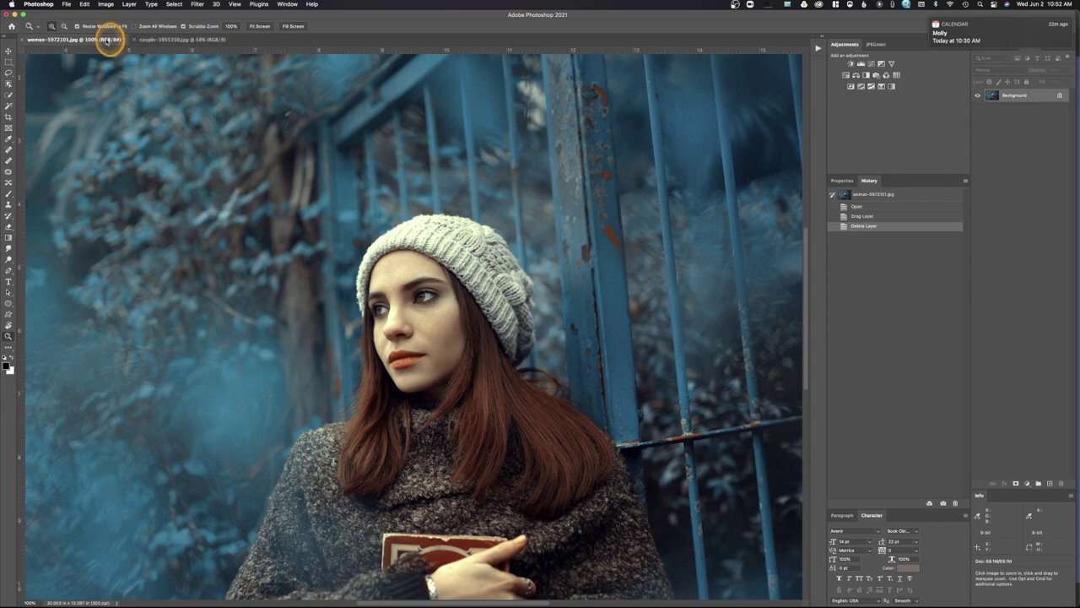
# - Zoom Out on the woman photo, shrinking it to 8.33%
pyautogui.click(159, 39)
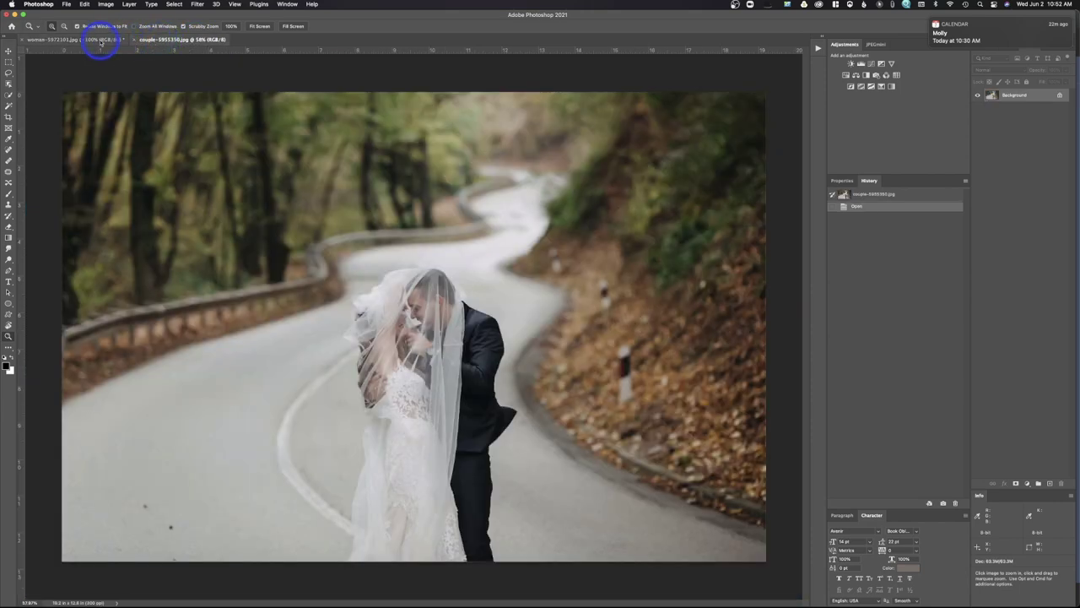
pyautogui.click(97, 38)
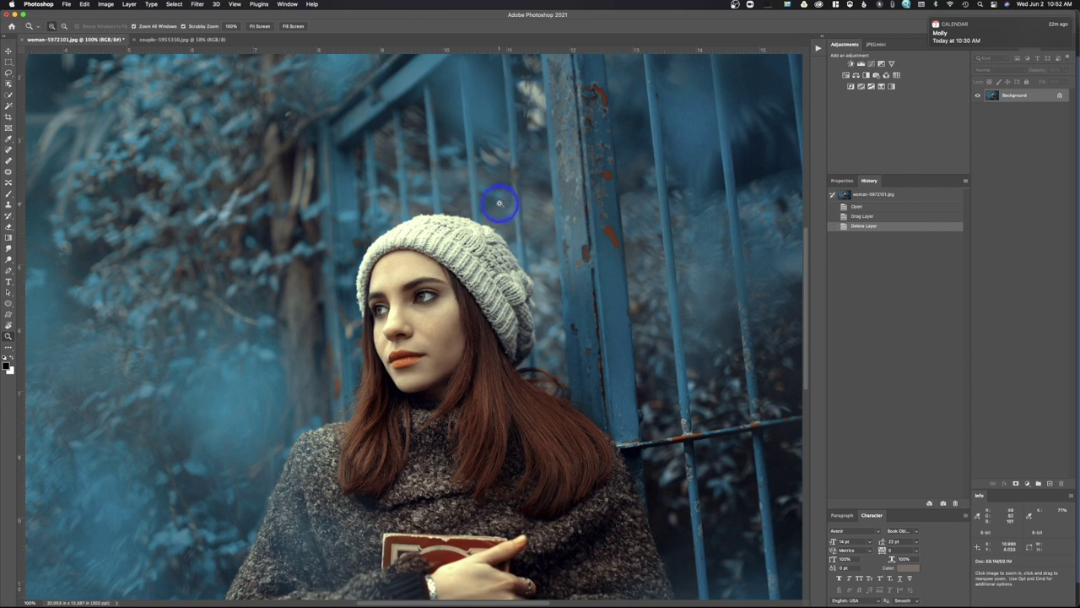
pyautogui.click(64, 26)
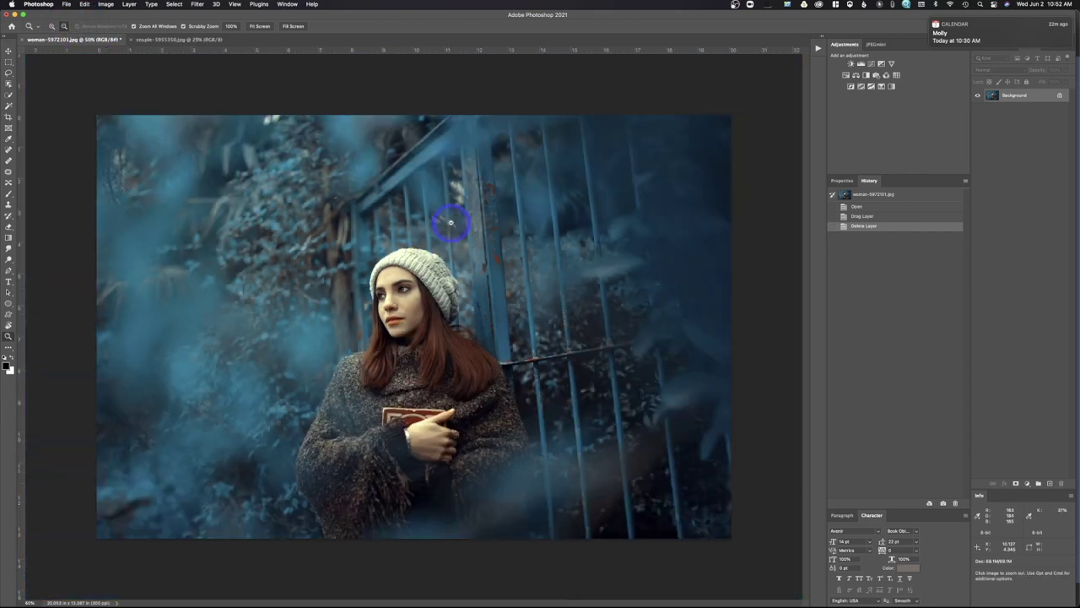
pyautogui.moveTo(445, 223); pyautogui.dragTo(450, 222)
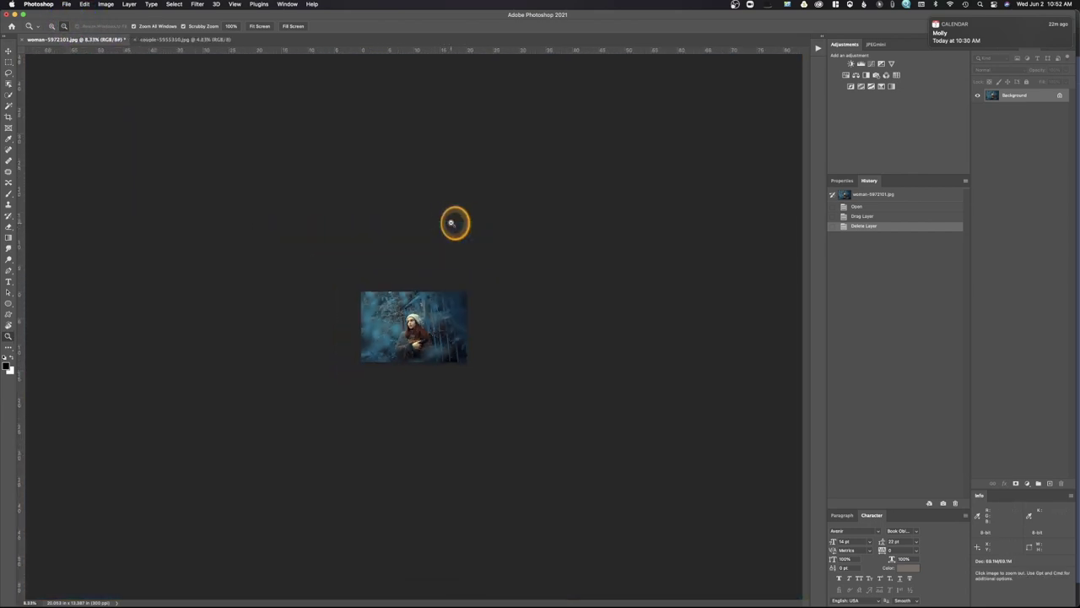
# - Zoom In on the couple photo, enlarging it to 33.3%
pyautogui.click(184, 40)
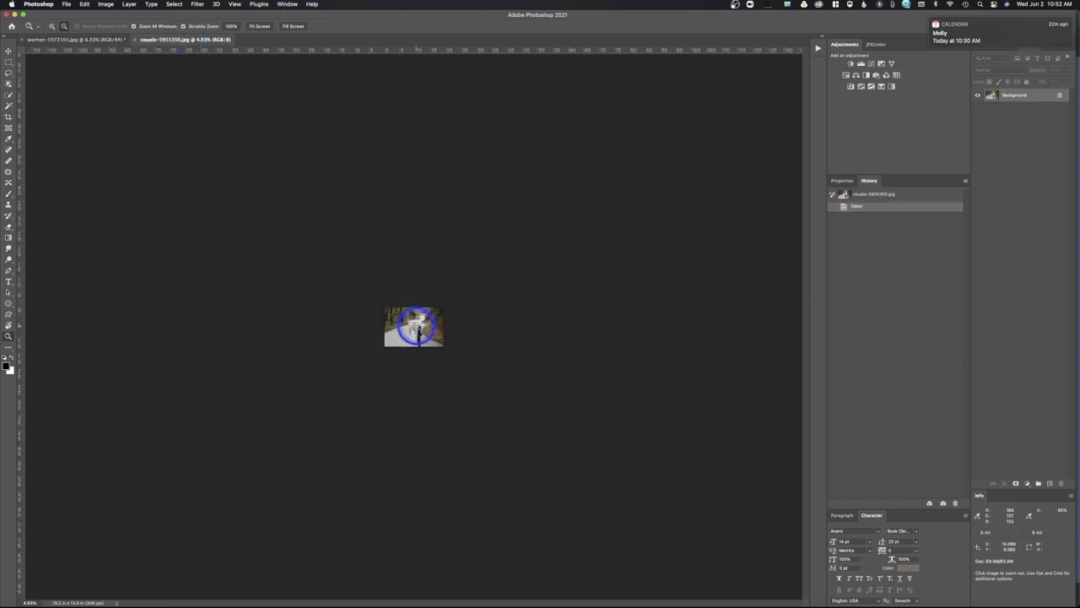
pyautogui.click(51, 26)
pyautogui.click(384, 309)
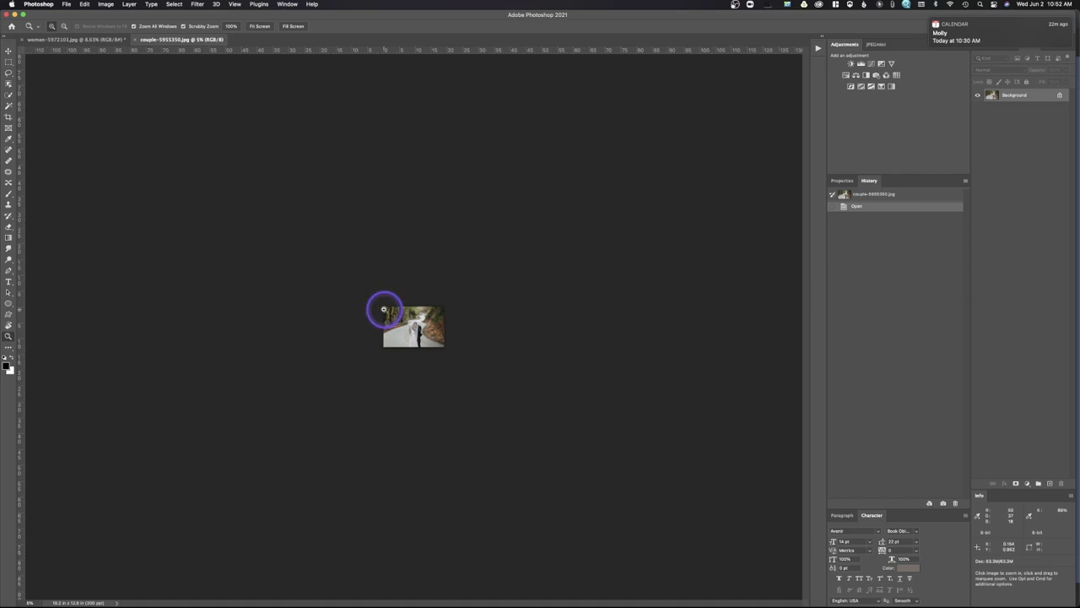
pyautogui.moveTo(384, 309)
pyautogui.mouseDown()
pyautogui.moveTo(374, 313)
pyautogui.moveTo(385, 313)
pyautogui.mouseUp()
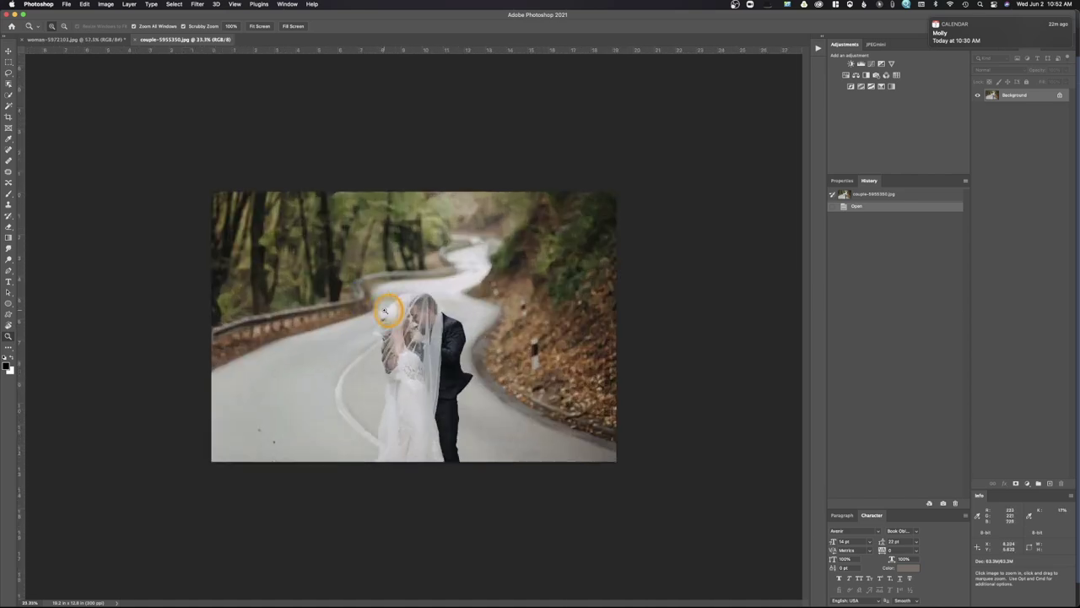
# - Return to the woman photo and turn off Zoom All Windows
pyautogui.click(107, 40)
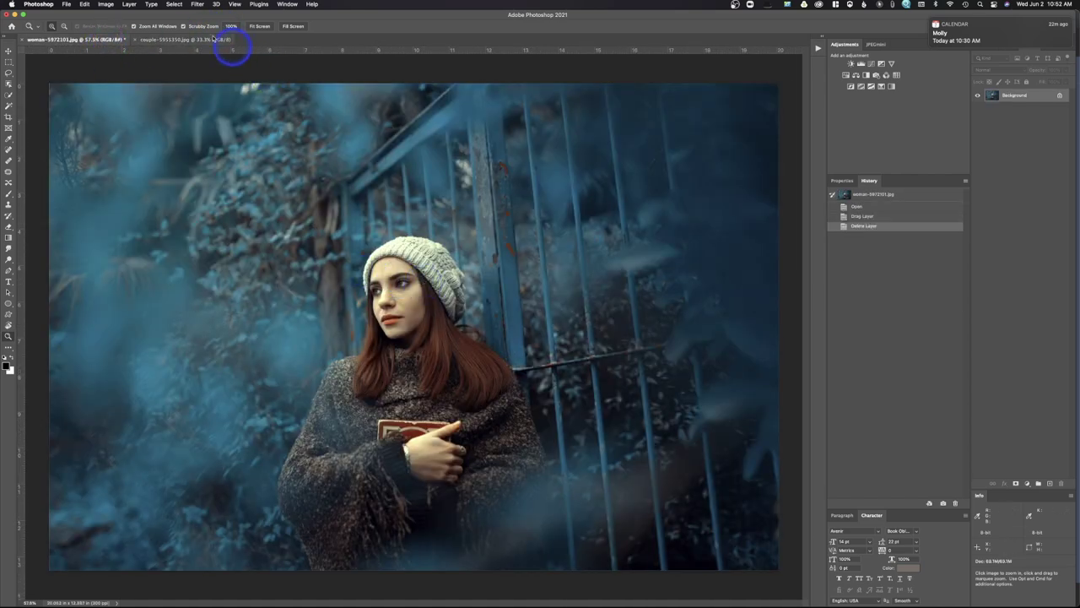
pyautogui.moveTo(216, 39); pyautogui.dragTo(133, 26)
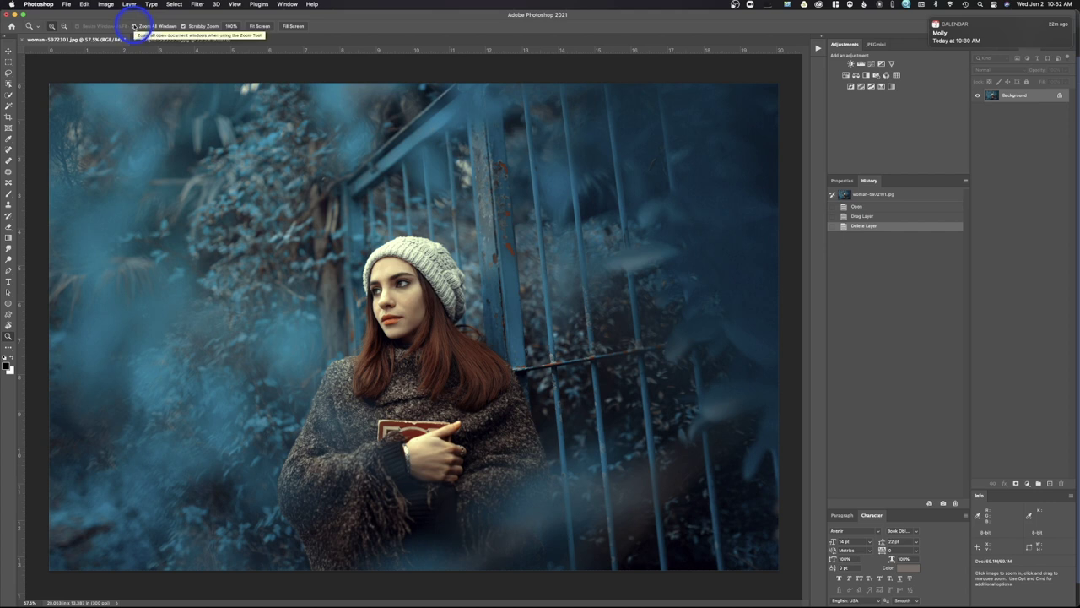
pyautogui.moveTo(135, 24); pyautogui.dragTo(138, 28)
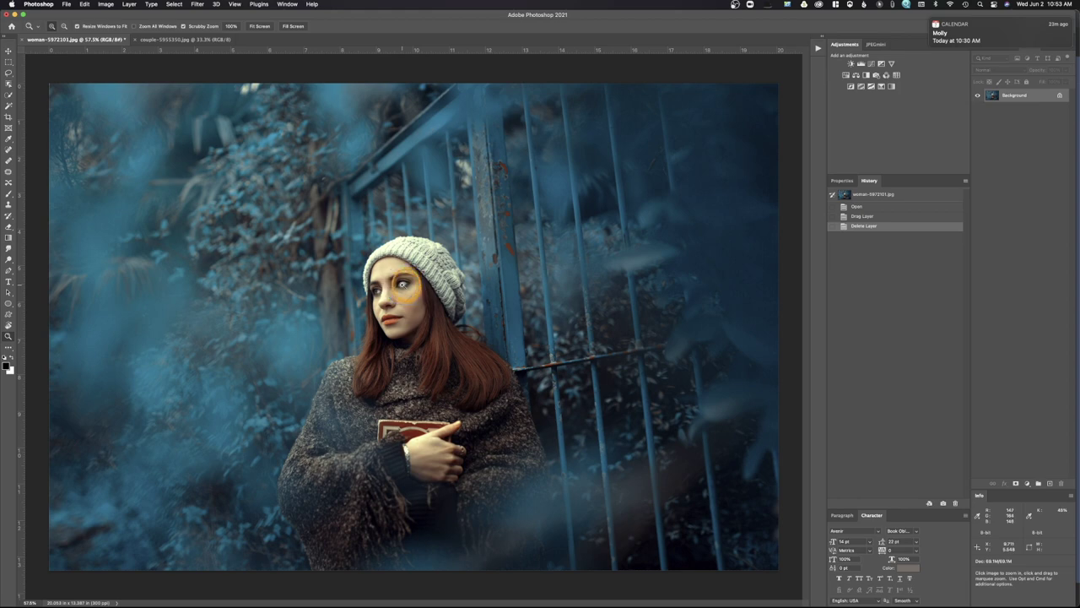
pyautogui.moveTo(404, 284); pyautogui.dragTo(460, 295)
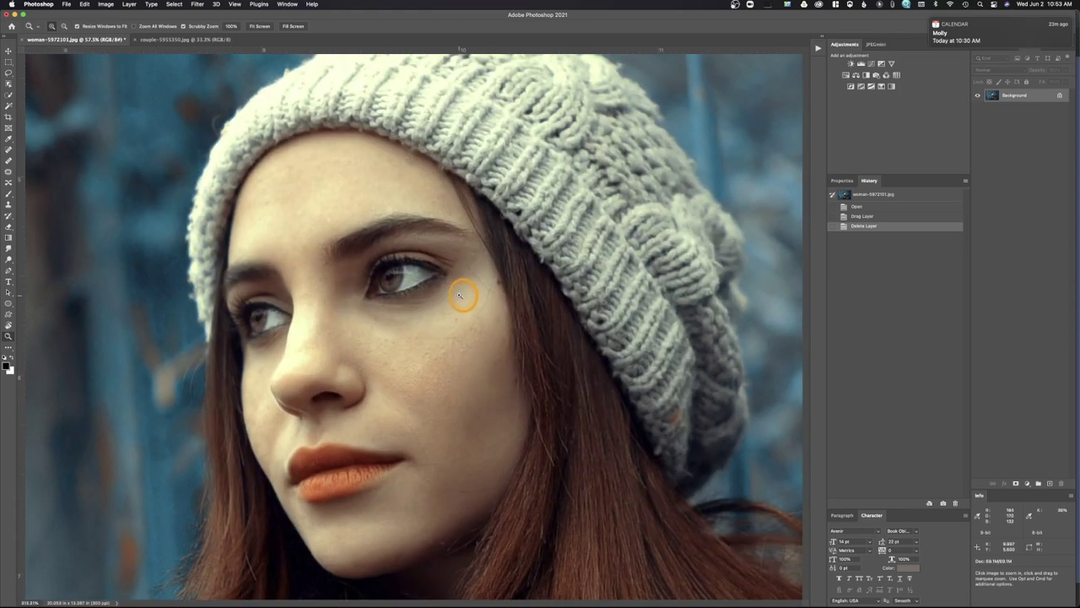
# - Scrubby-zoom out and into her hand across the photo, then zoom in on her hat
pyautogui.moveTo(459, 295); pyautogui.dragTo(423, 297)
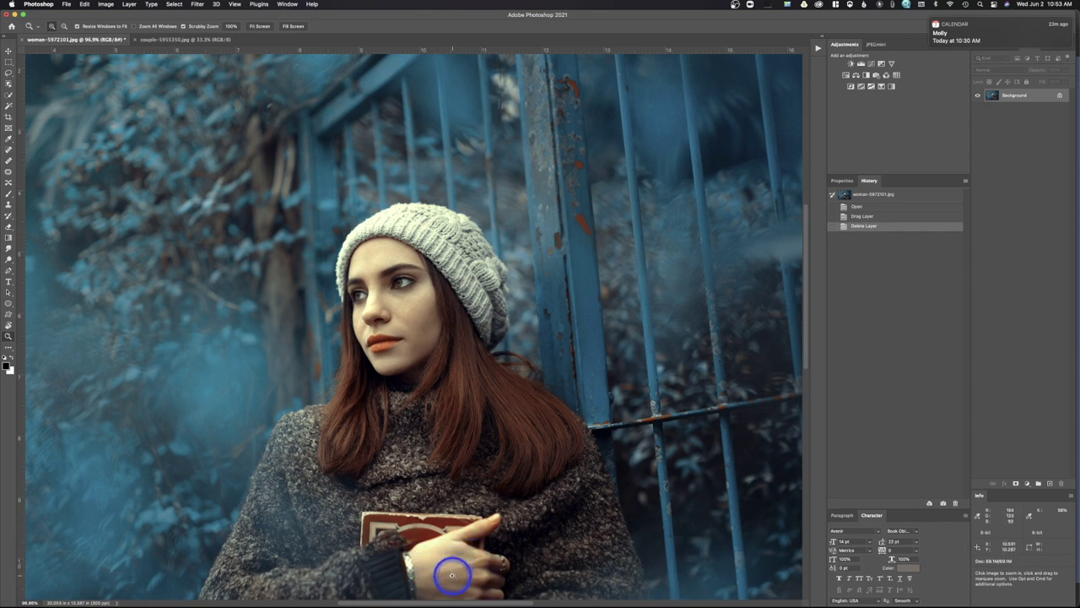
pyautogui.moveTo(452, 575); pyautogui.dragTo(491, 550)
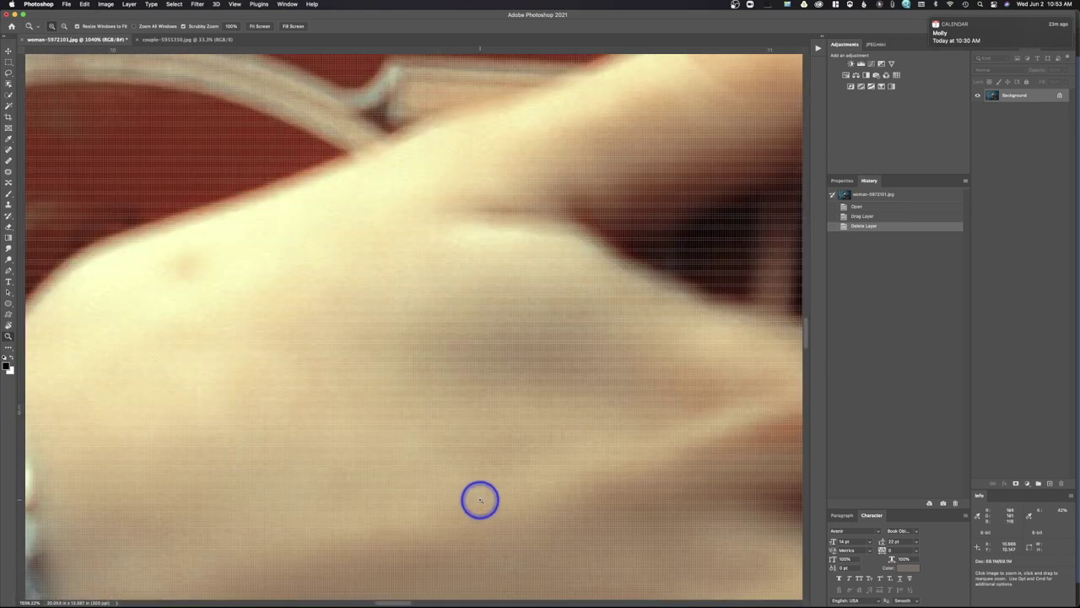
pyautogui.moveTo(479, 497); pyautogui.dragTo(398, 496)
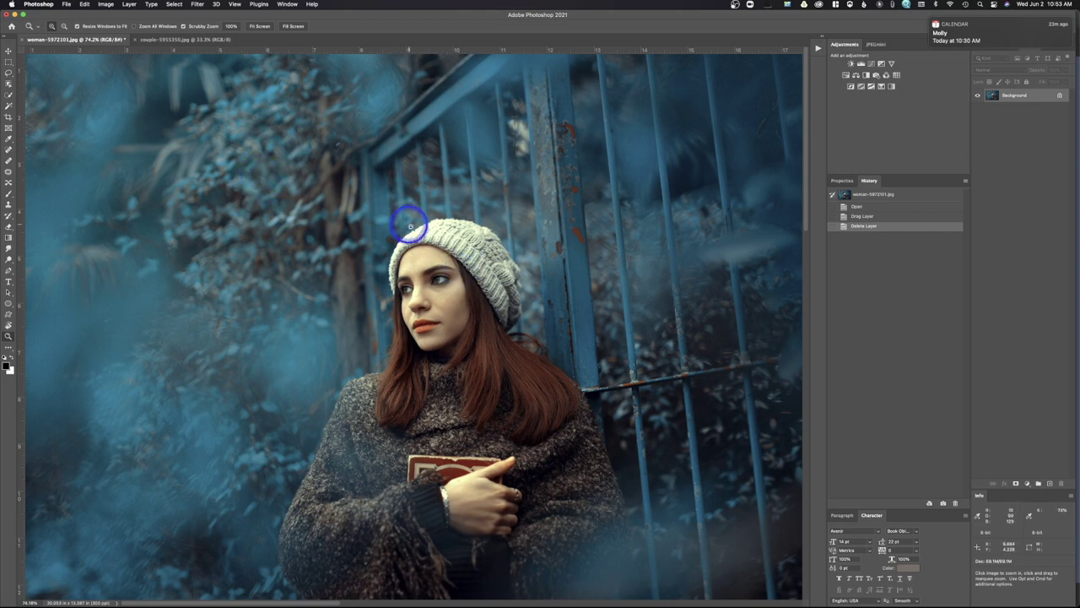
pyautogui.click(469, 245)
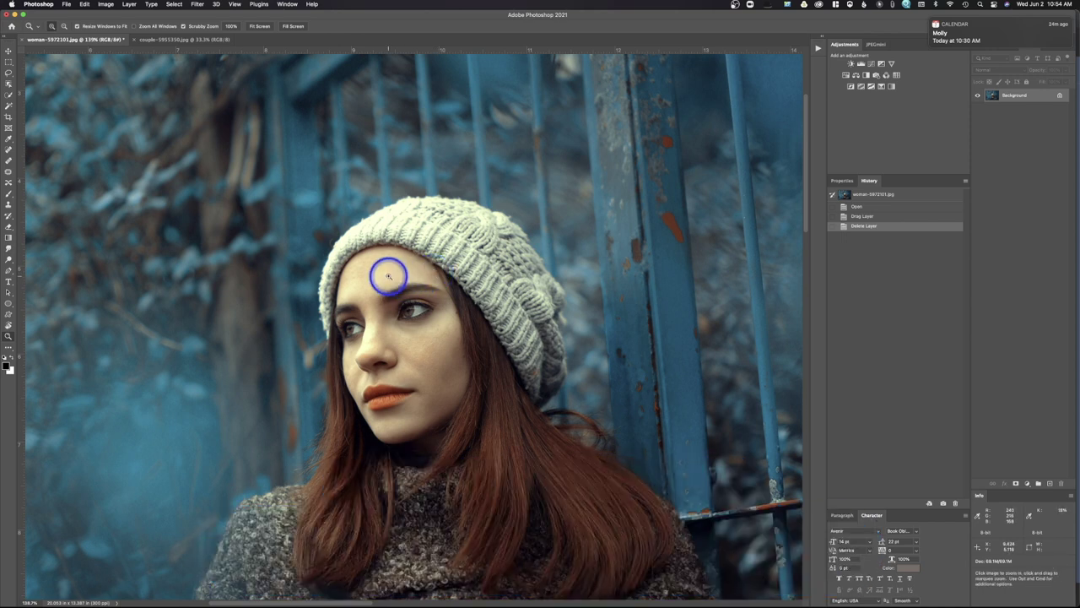
# - Pan with the Spacebar Hand tool down to the sweater and book, back up, then zoom out
pyautogui.press('space')
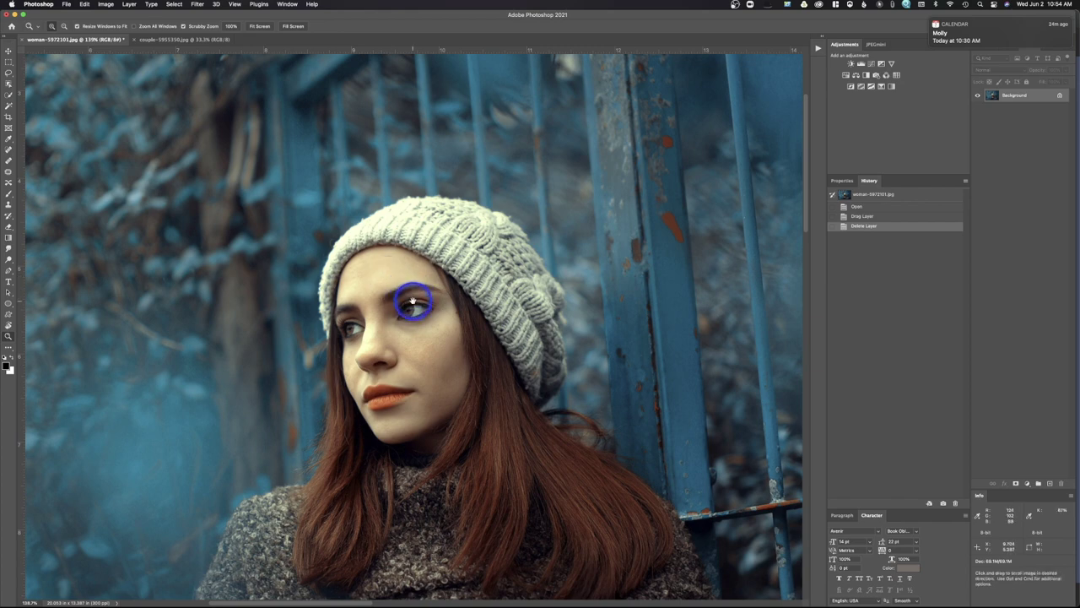
pyautogui.moveTo(411, 290); pyautogui.dragTo(342, 85)
pyautogui.moveTo(520, 380); pyautogui.dragTo(437, 191)
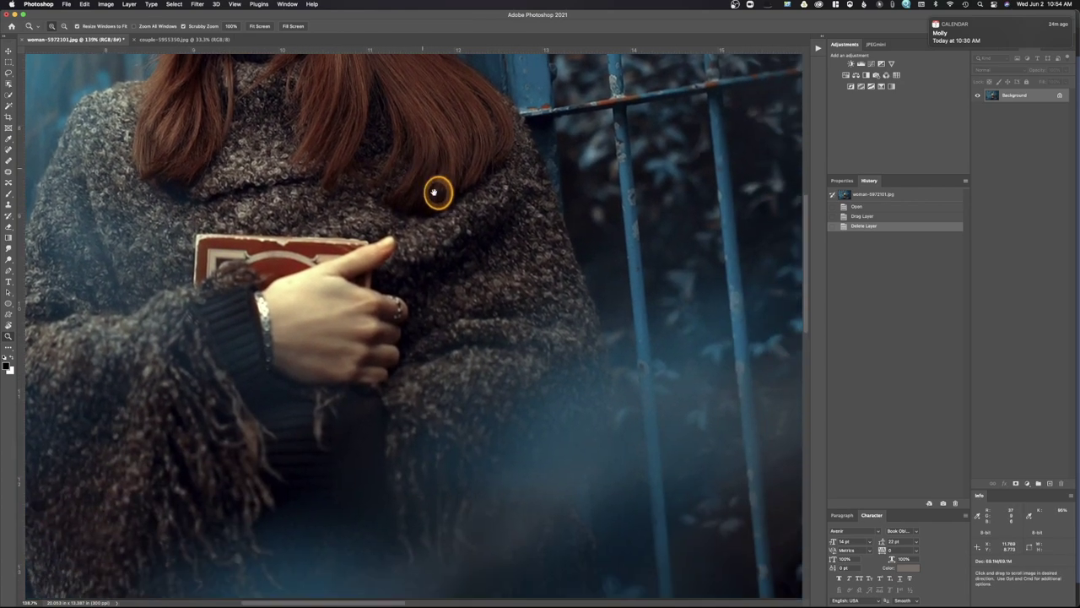
pyautogui.moveTo(365, 367); pyautogui.dragTo(532, 311)
pyautogui.moveTo(498, 80); pyautogui.dragTo(504, 422)
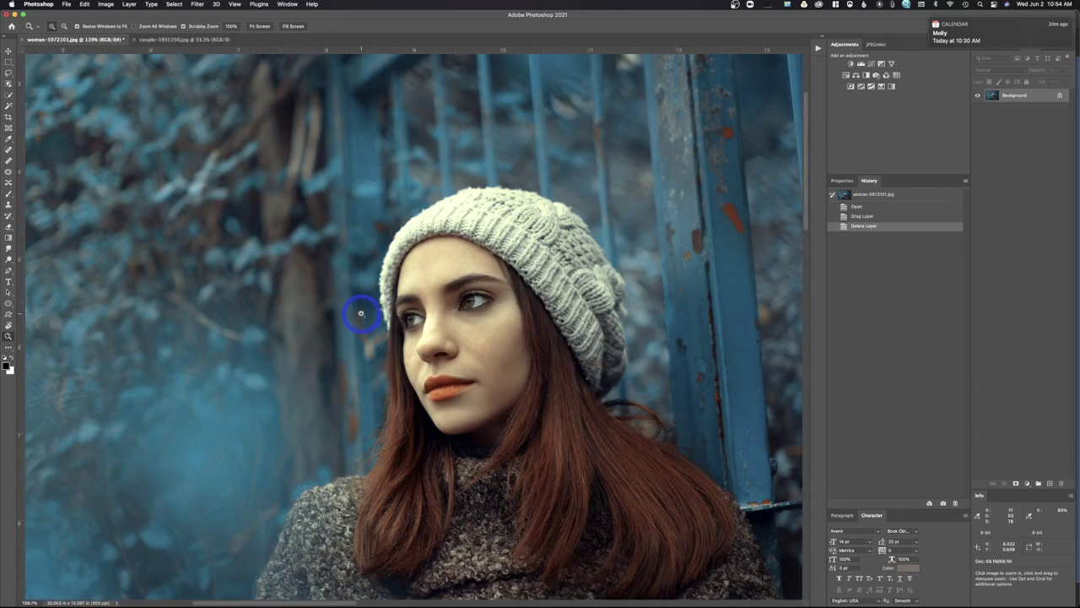
pyautogui.press('super+minus')
pyautogui.press('super+minus')
pyautogui.press('super+minus')
pyautogui.press('super+minus')
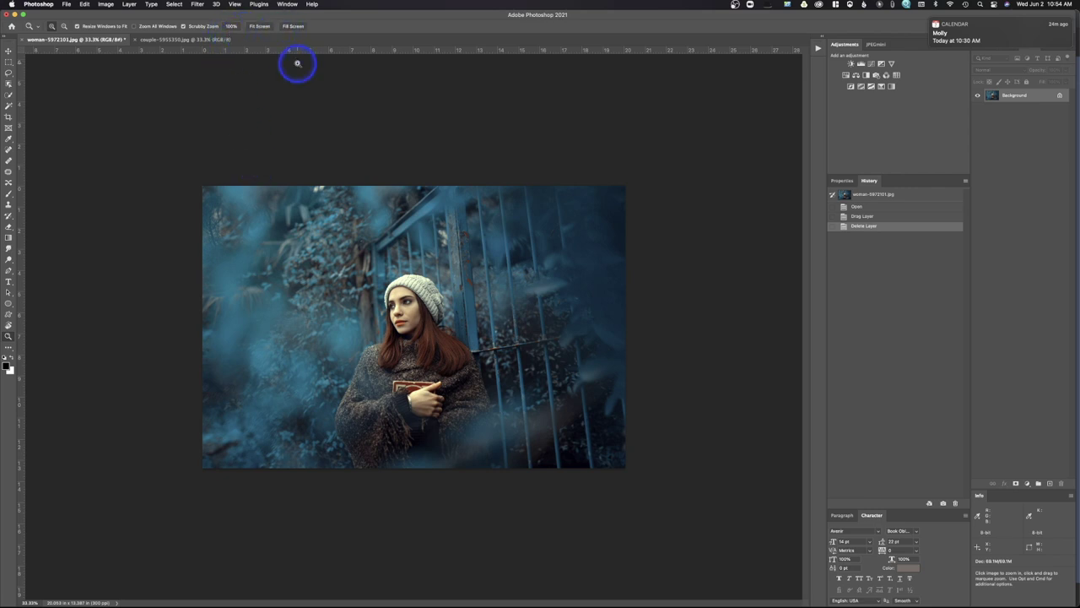
# - View the woman photo at 100%, then Fit Screen, Fill Screen, and Fit Screen again
pyautogui.click(231, 26)
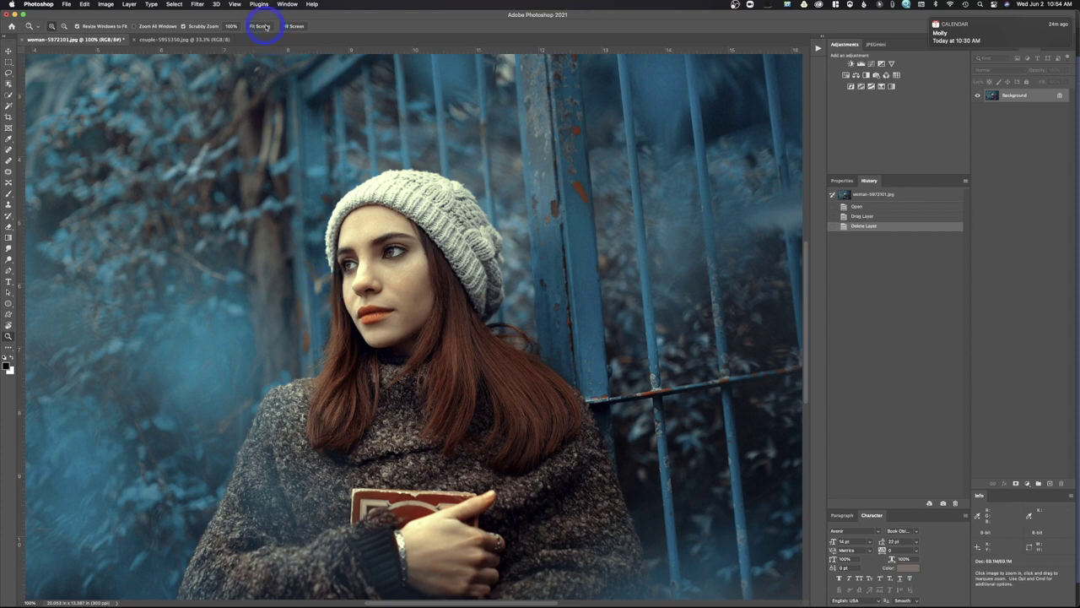
pyautogui.click(261, 26)
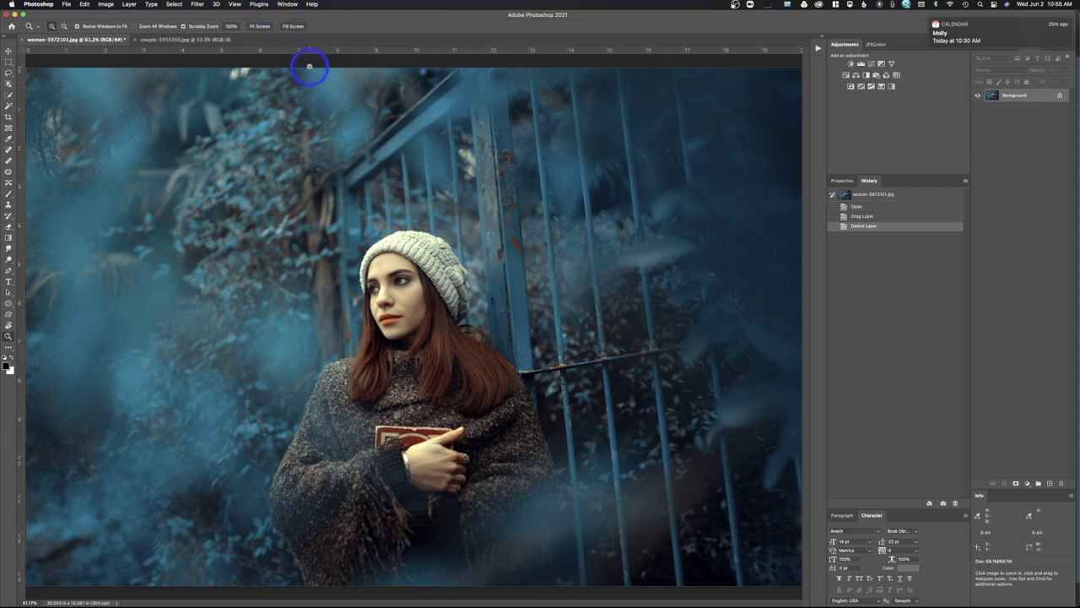
pyautogui.click(293, 26)
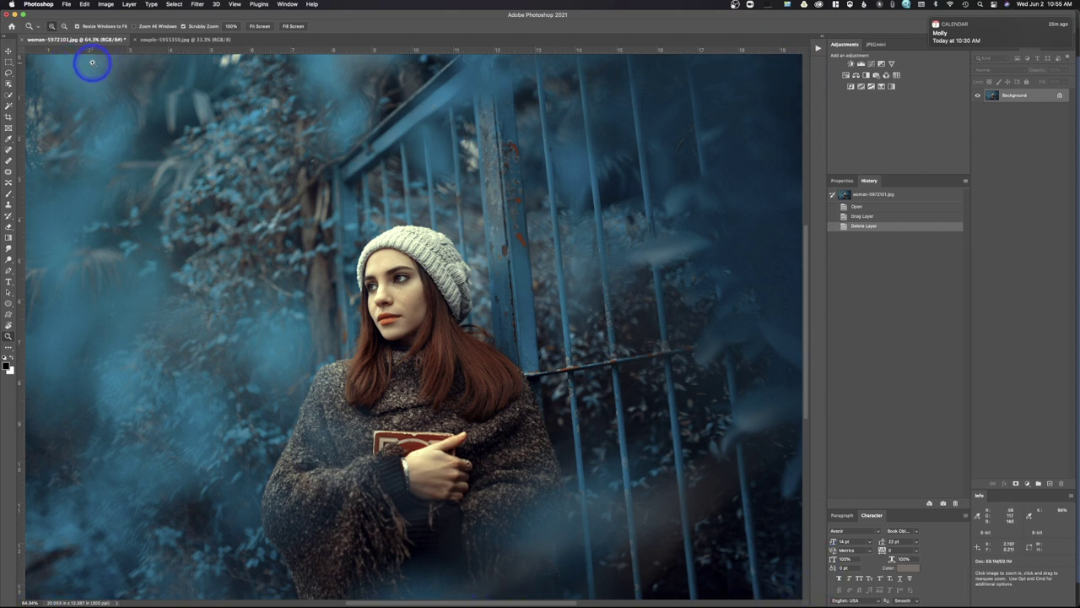
pyautogui.click(257, 27)
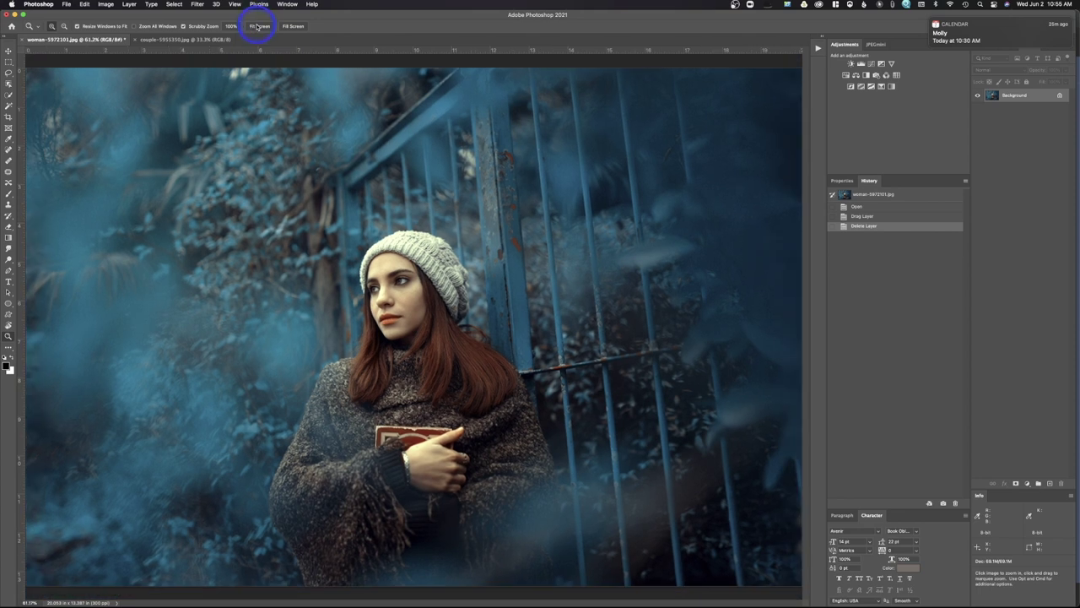